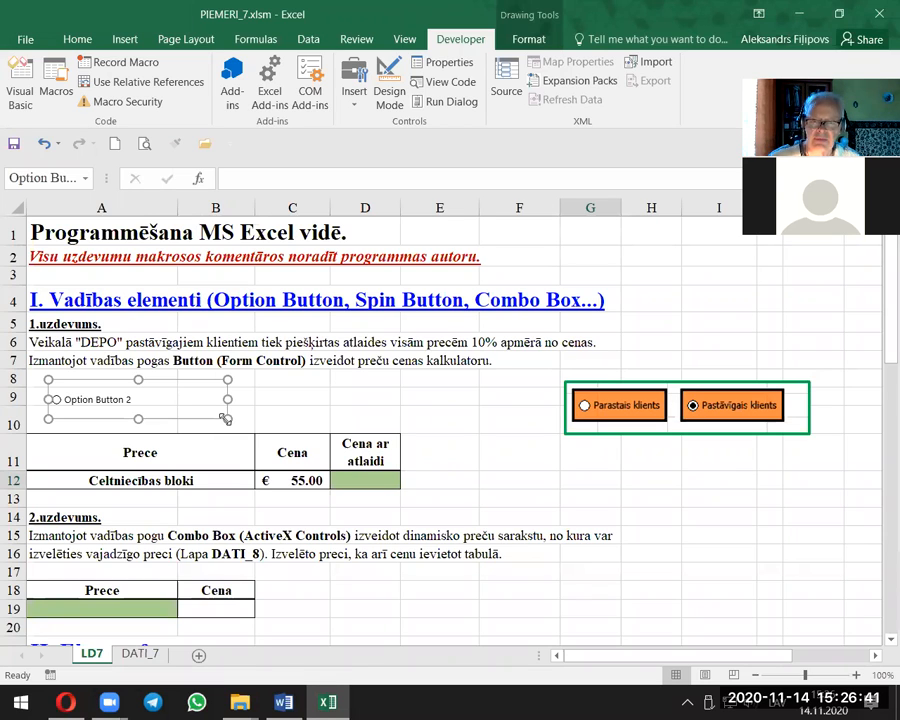
Step: Narrow the option button above the first price table by pulling in its right edge
drag(226, 399, 199, 400)
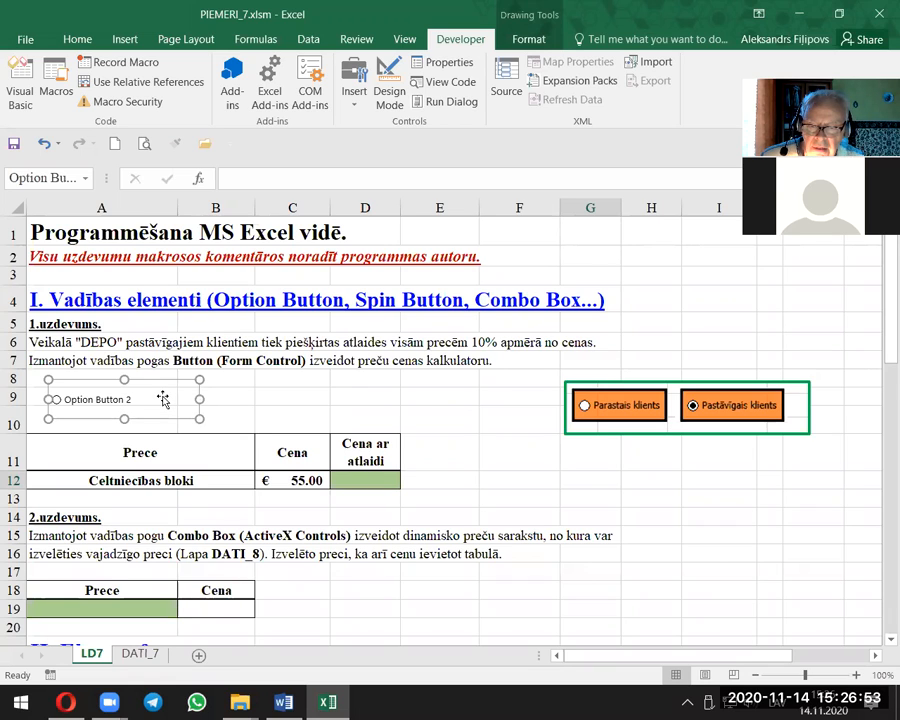
right_click(164, 402)
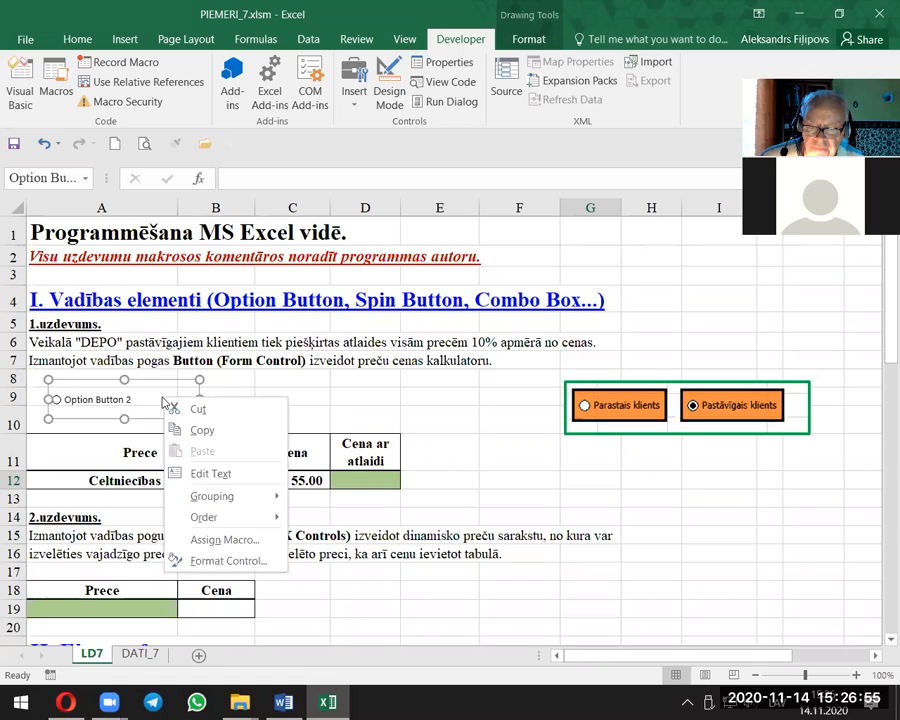
right_click(155, 391)
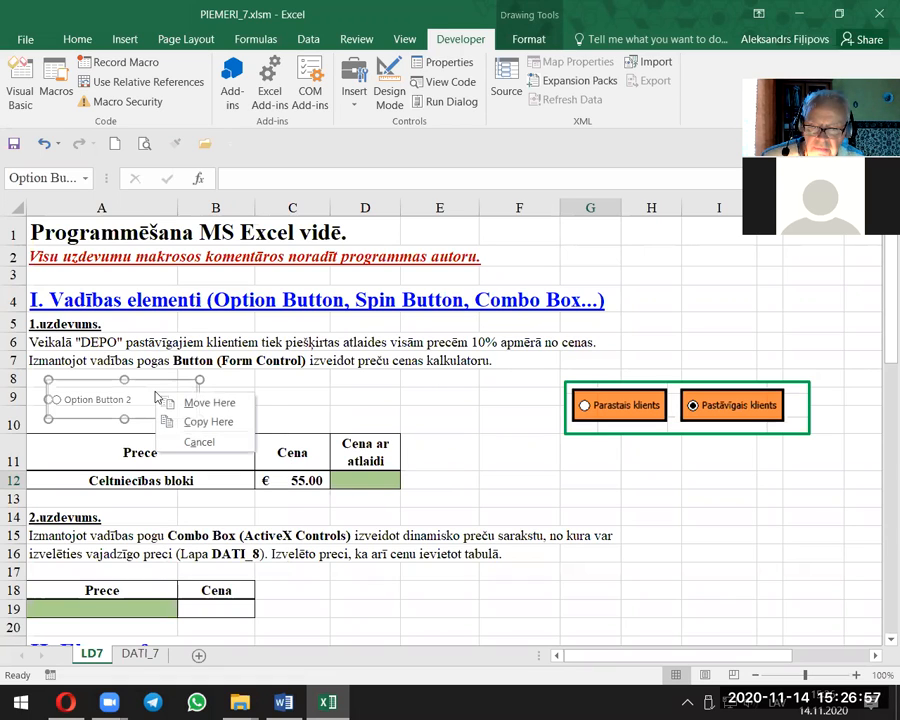
right_click(154, 391)
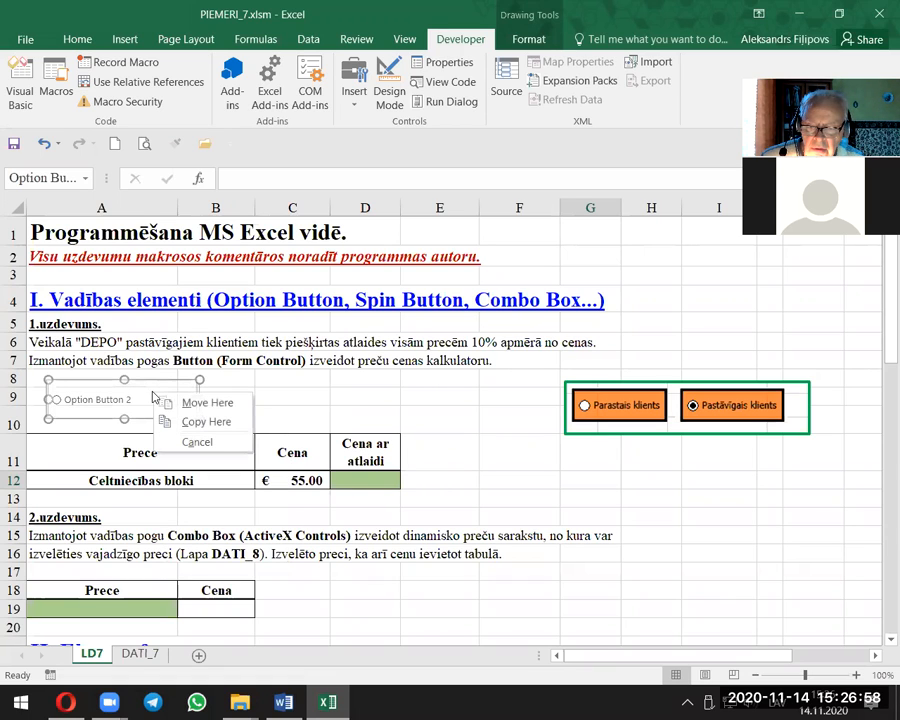
click(366, 396)
Step: Give the option button a solid orange fill in its control formatting
right_click(153, 404)
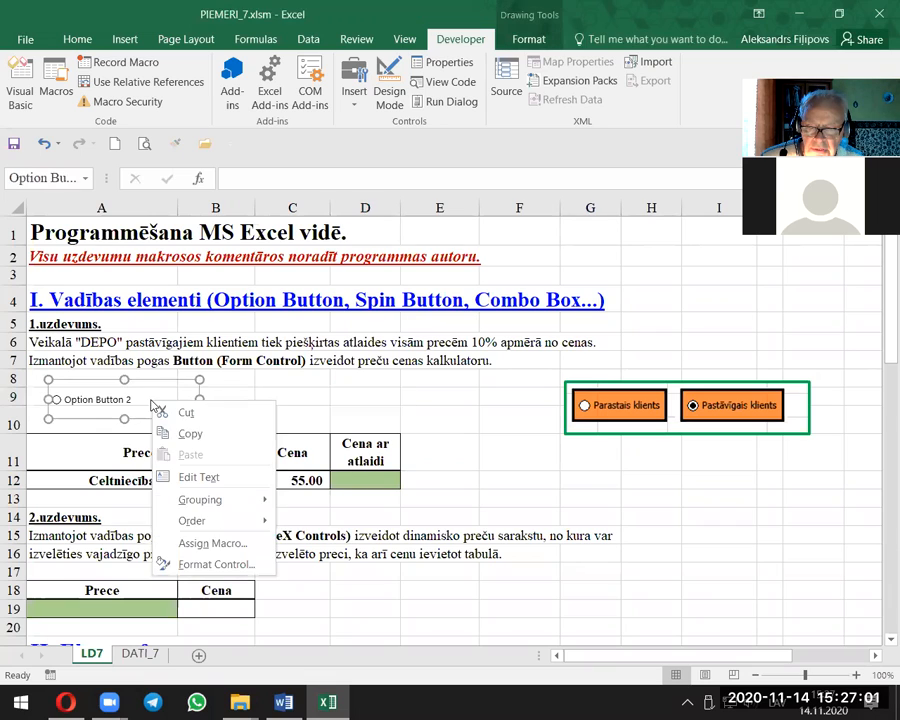
click(207, 566)
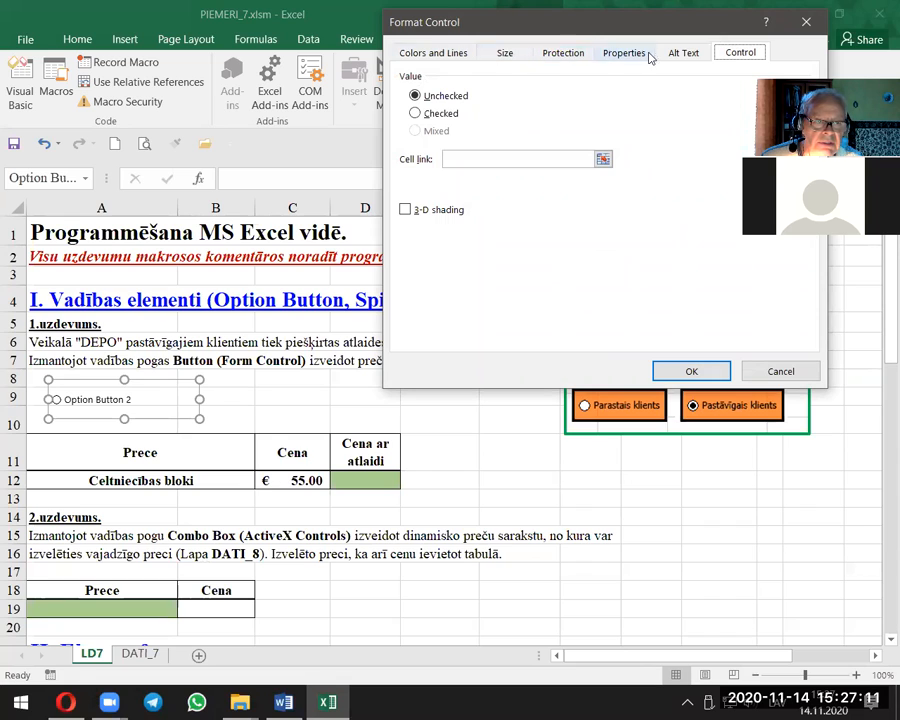
click(430, 57)
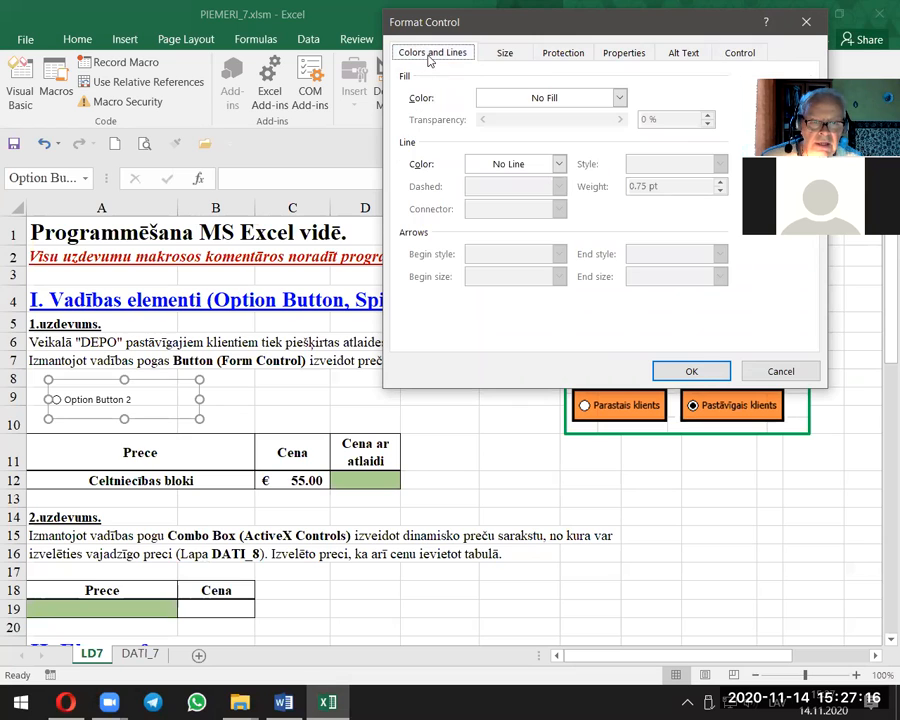
click(620, 98)
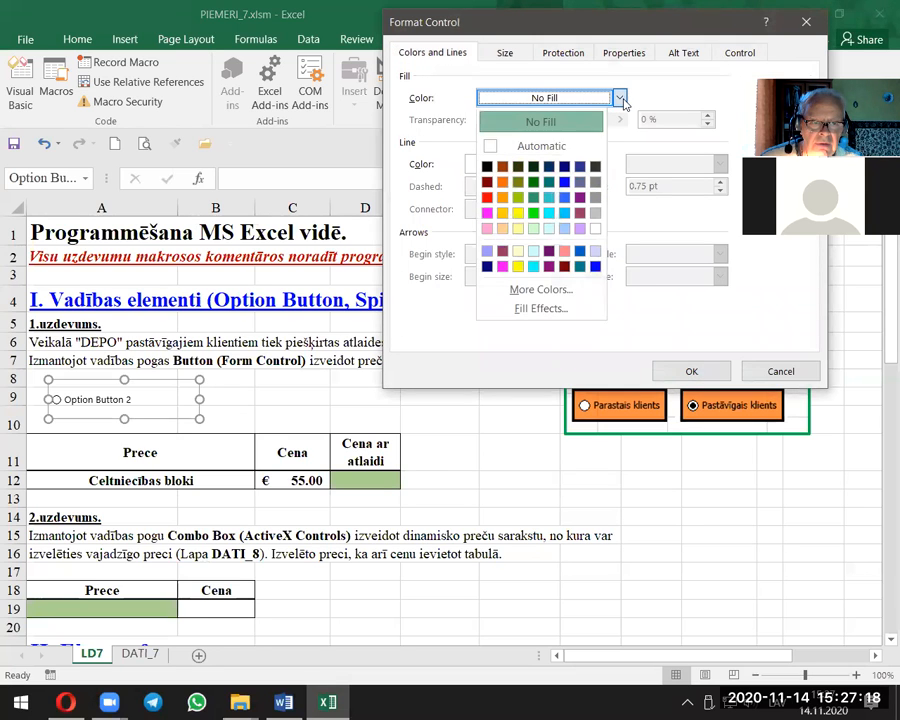
click(502, 182)
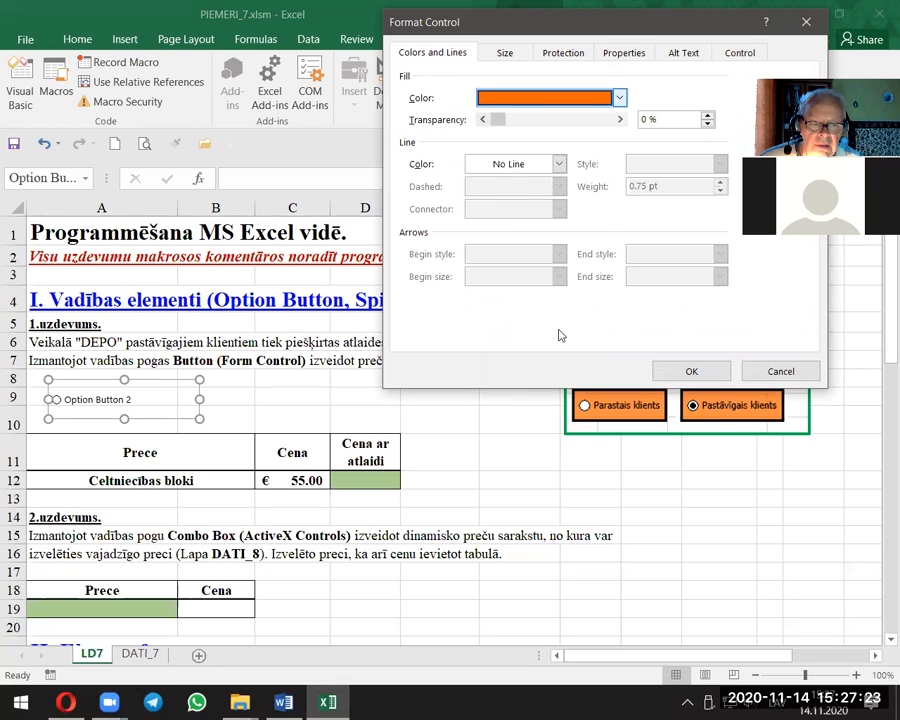
click(689, 372)
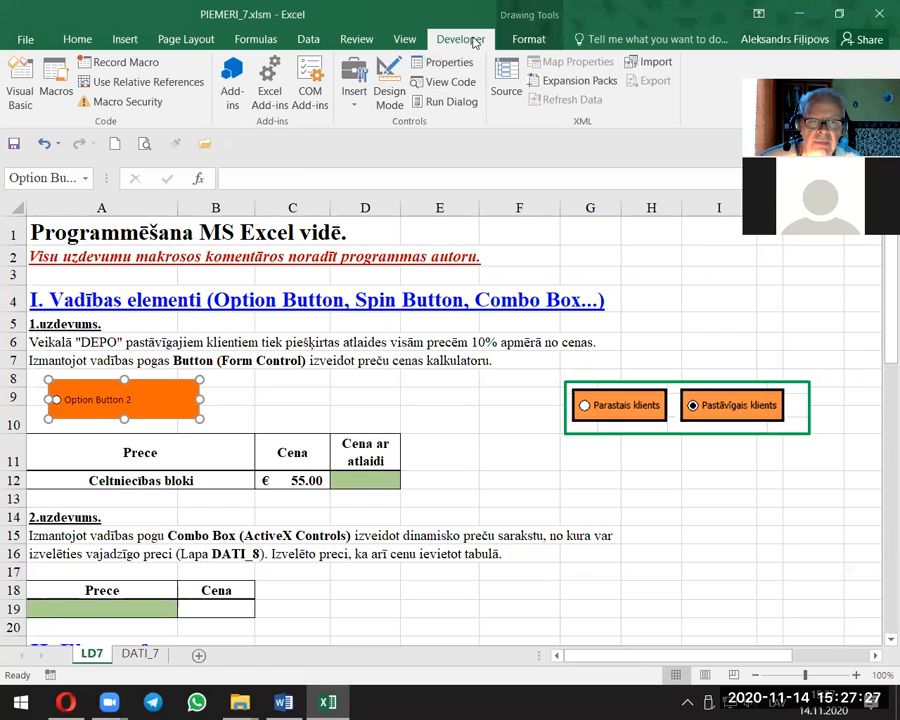
Step: Replace the option button's caption with "Parastais klients"
right_click(192, 396)
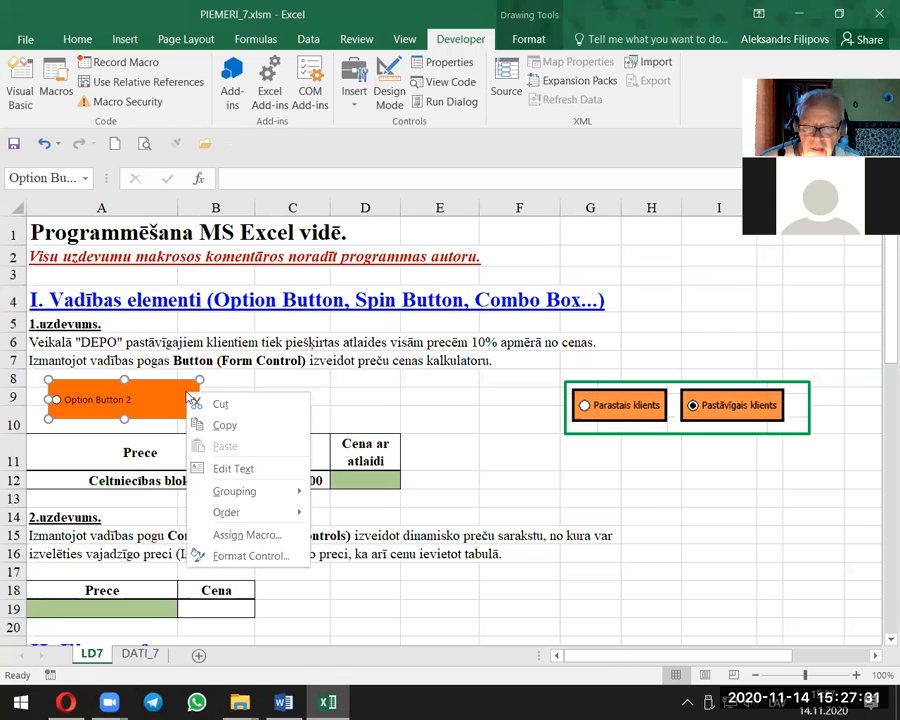
key(Escape)
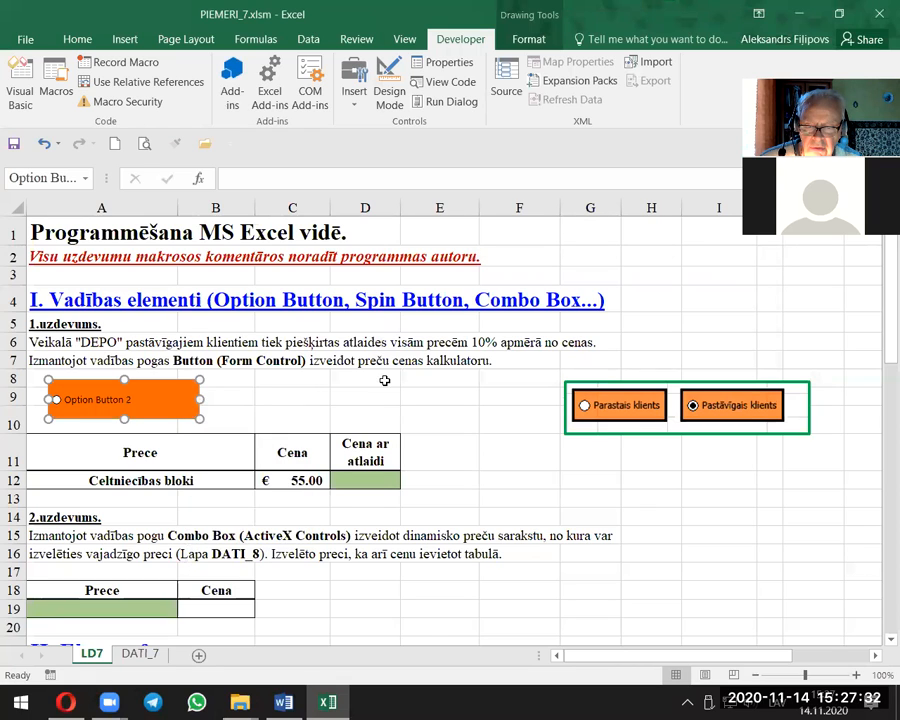
right_click(183, 396)
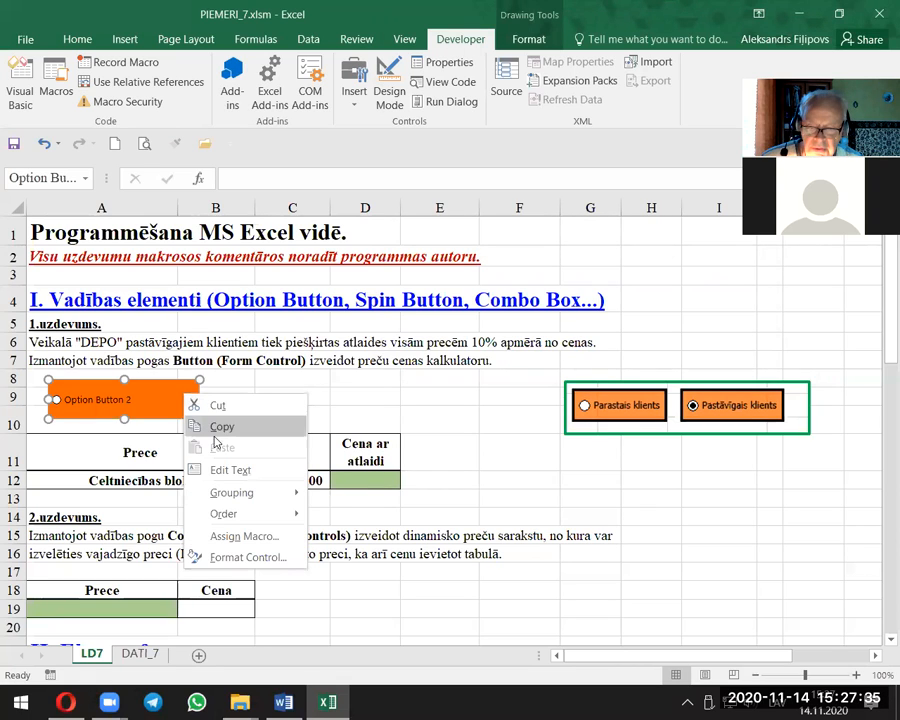
click(219, 471)
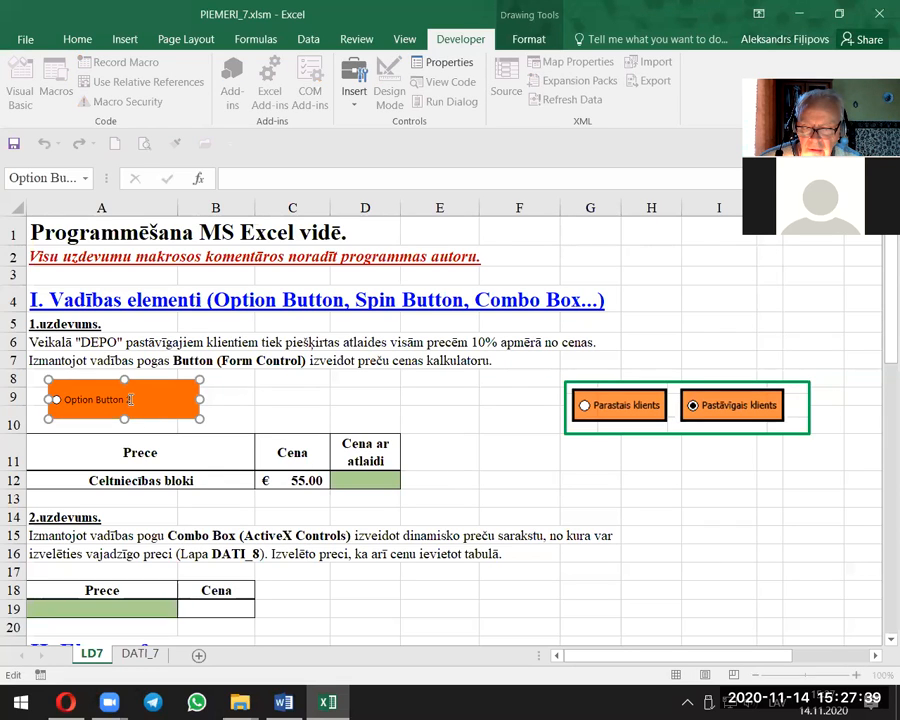
drag(130, 399, 60, 399)
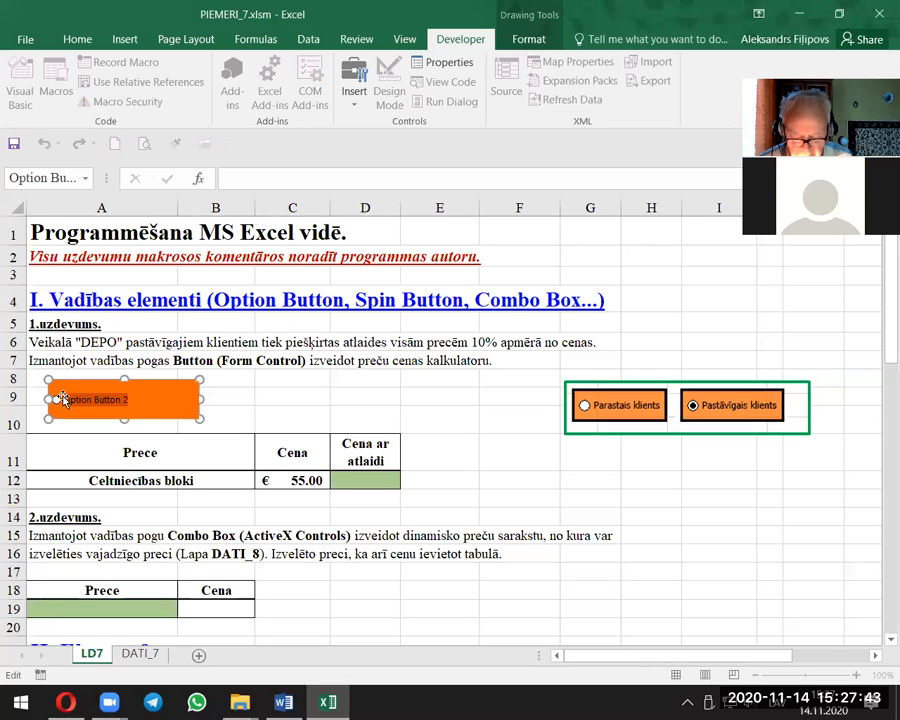
text(Parastais klients)
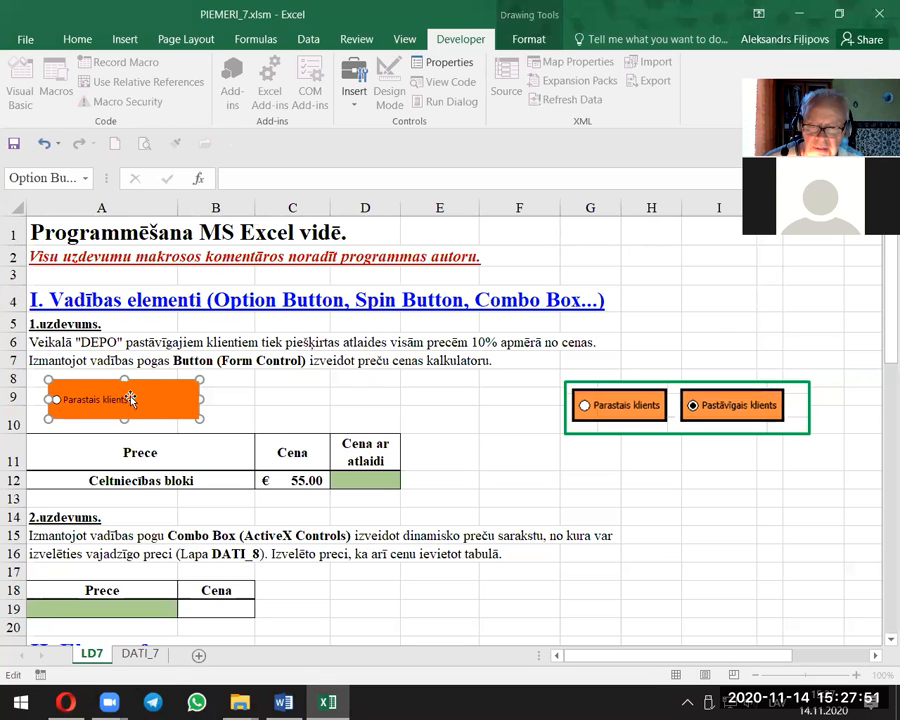
drag(129, 399, 51, 399)
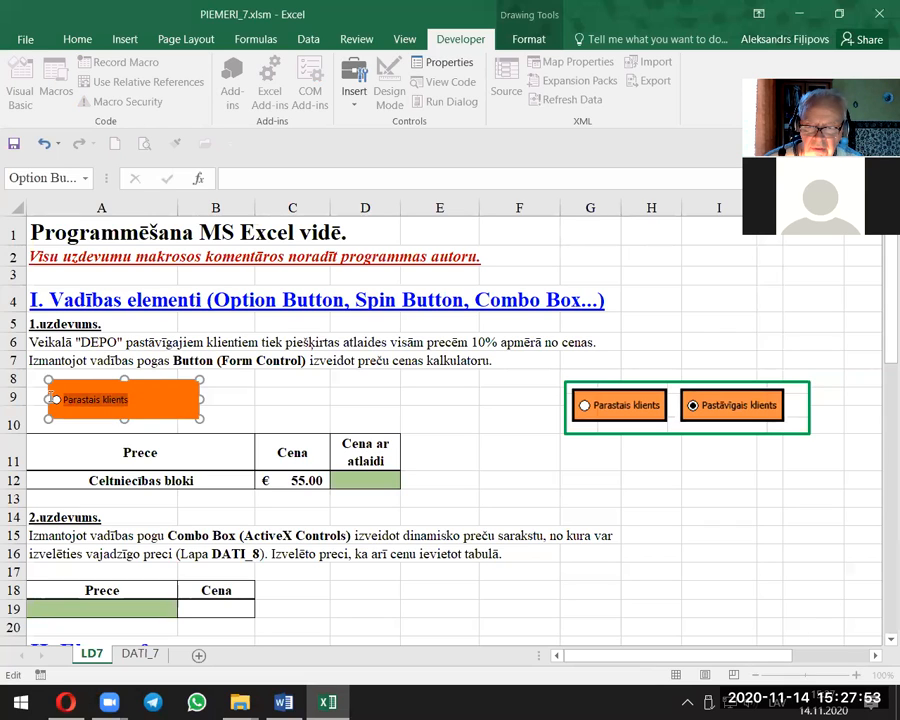
click(77, 39)
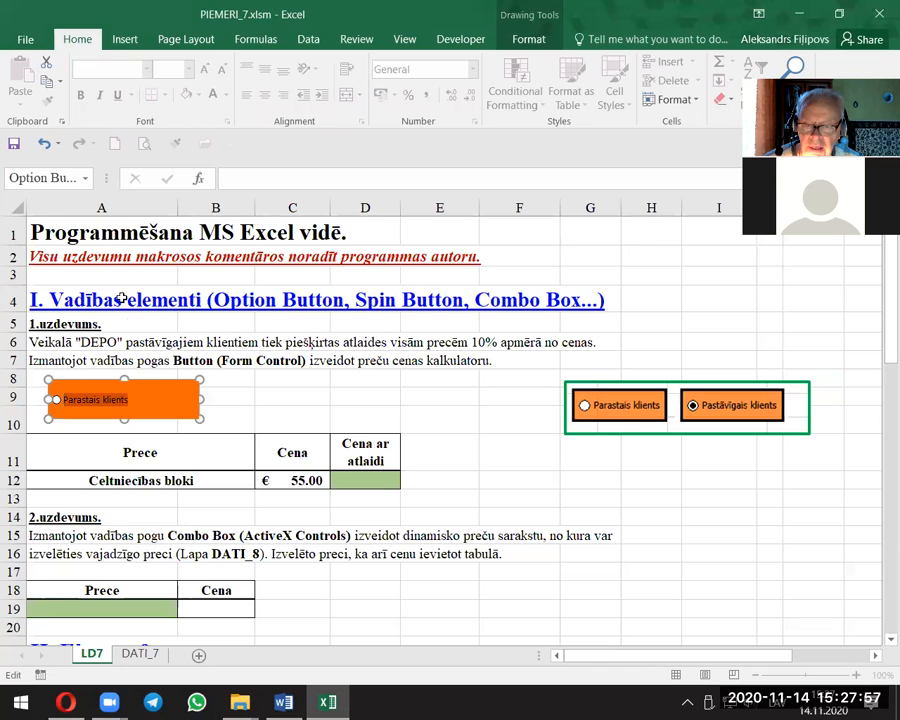
click(259, 395)
click(190, 404)
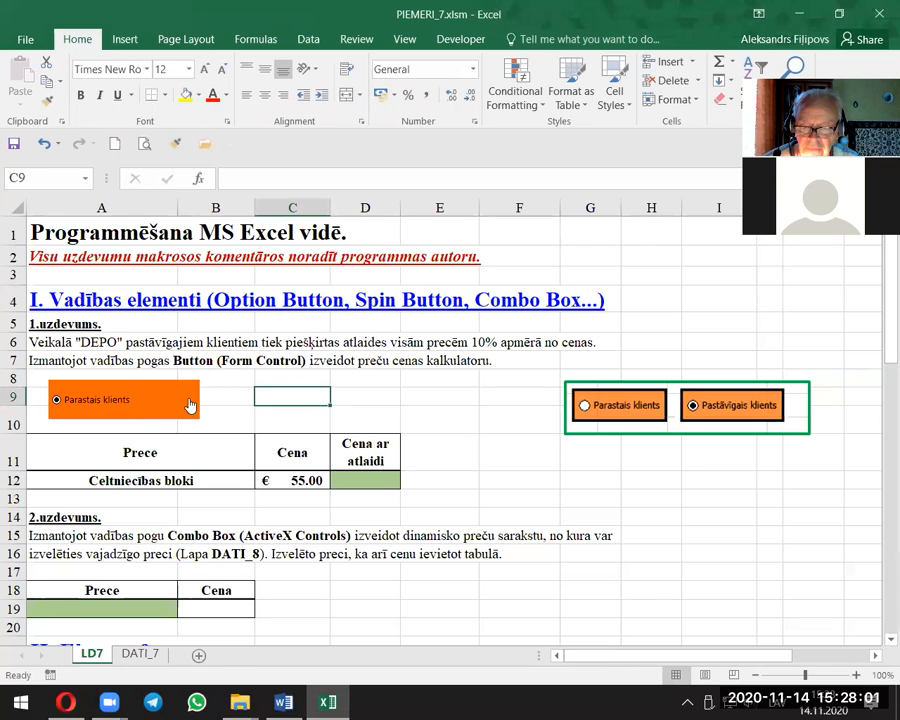
right_click(190, 404)
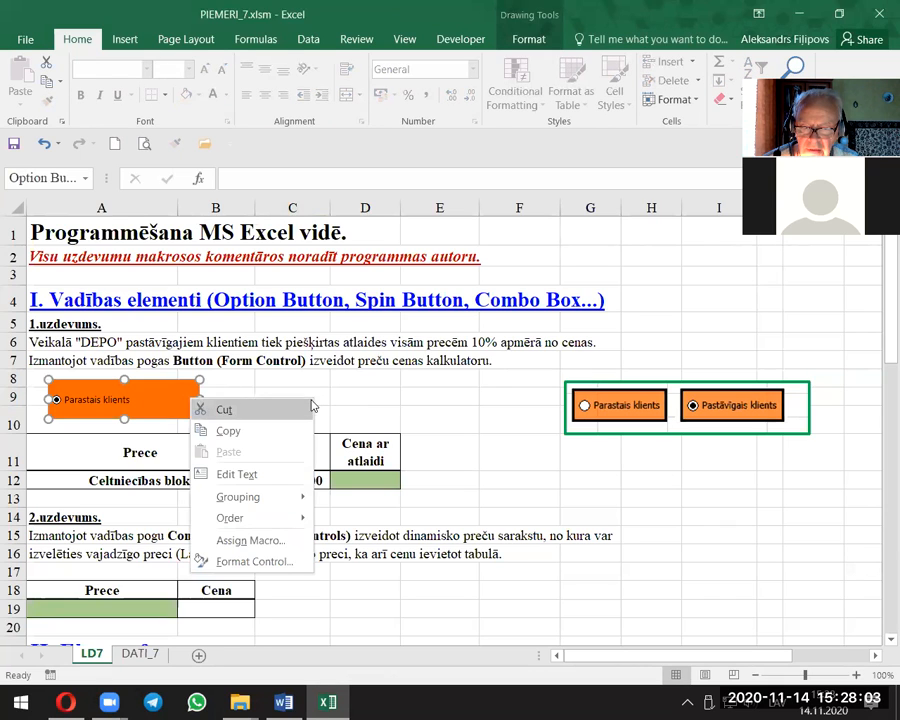
click(311, 405)
click(136, 397)
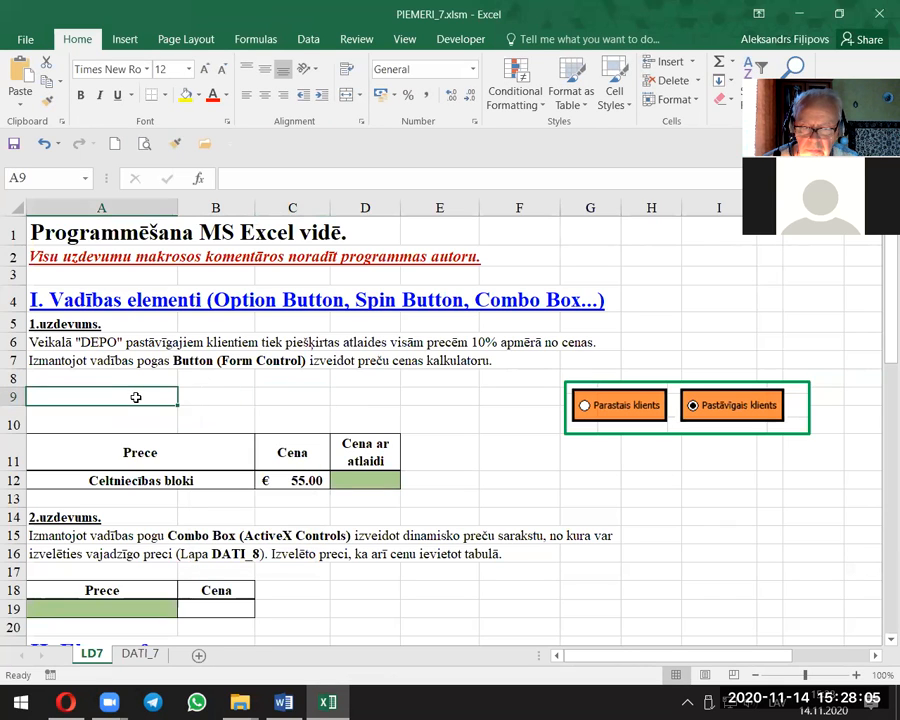
click(25, 92)
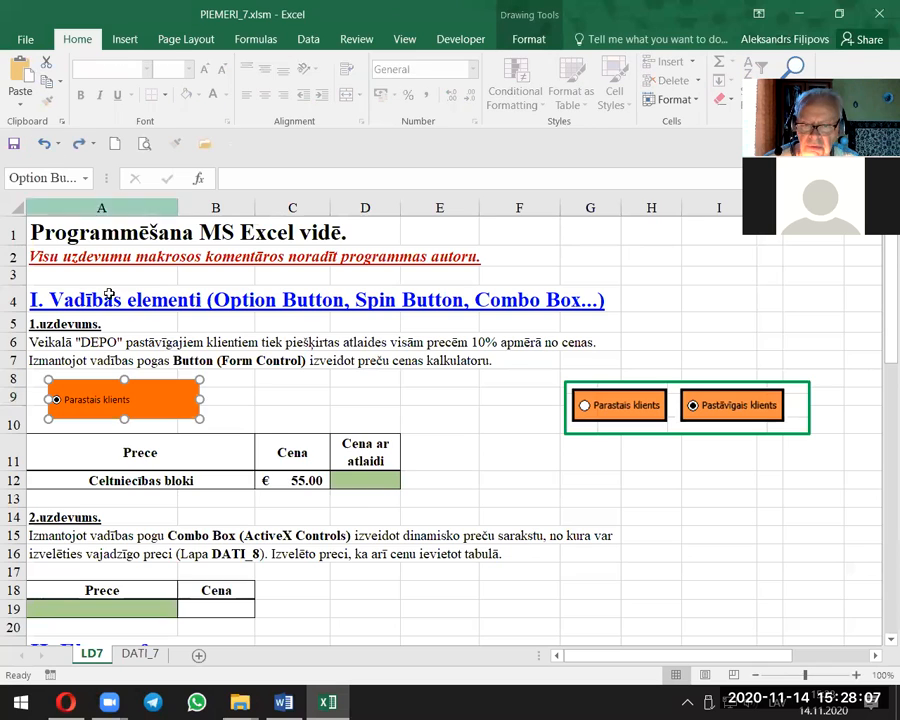
Step: Narrow the Parastais klients option button to fit its caption and place a copy beside it across columns B and C
drag(200, 399, 160, 397)
click(220, 399)
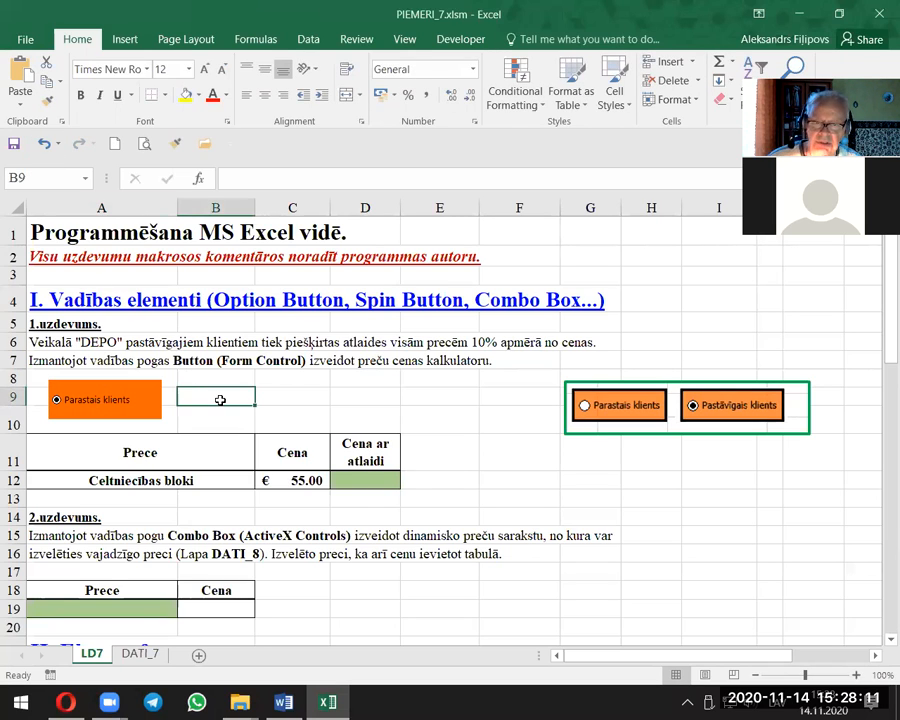
right_click(118, 390)
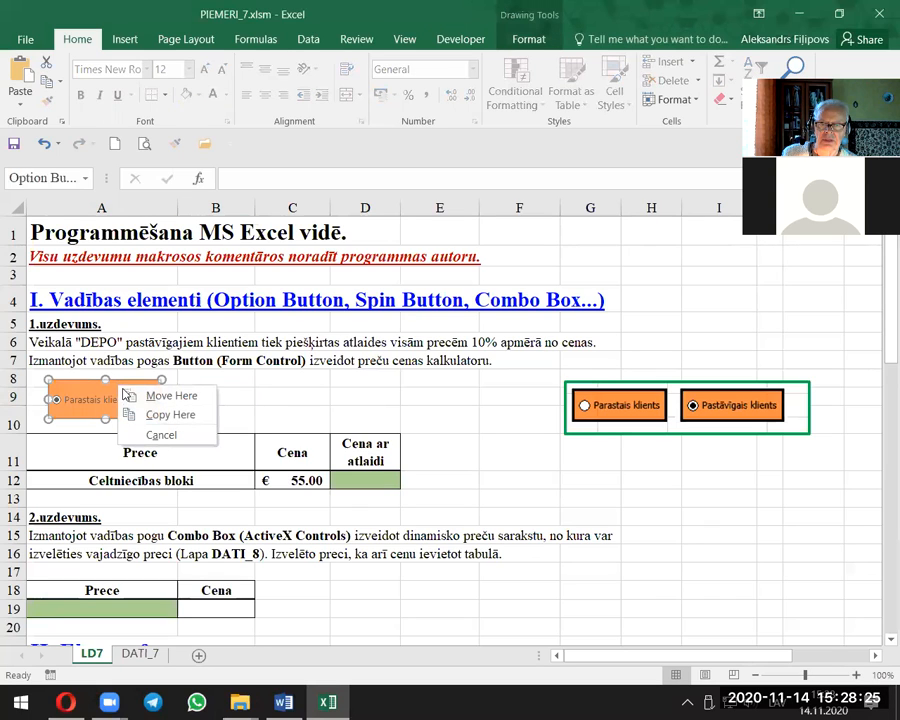
click(158, 413)
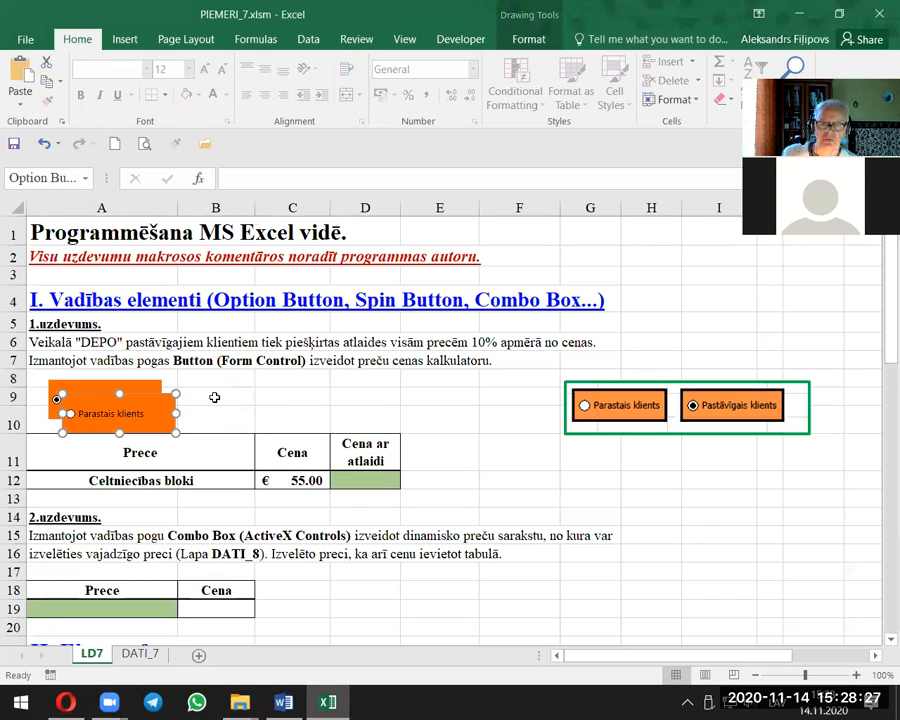
drag(151, 398, 276, 381)
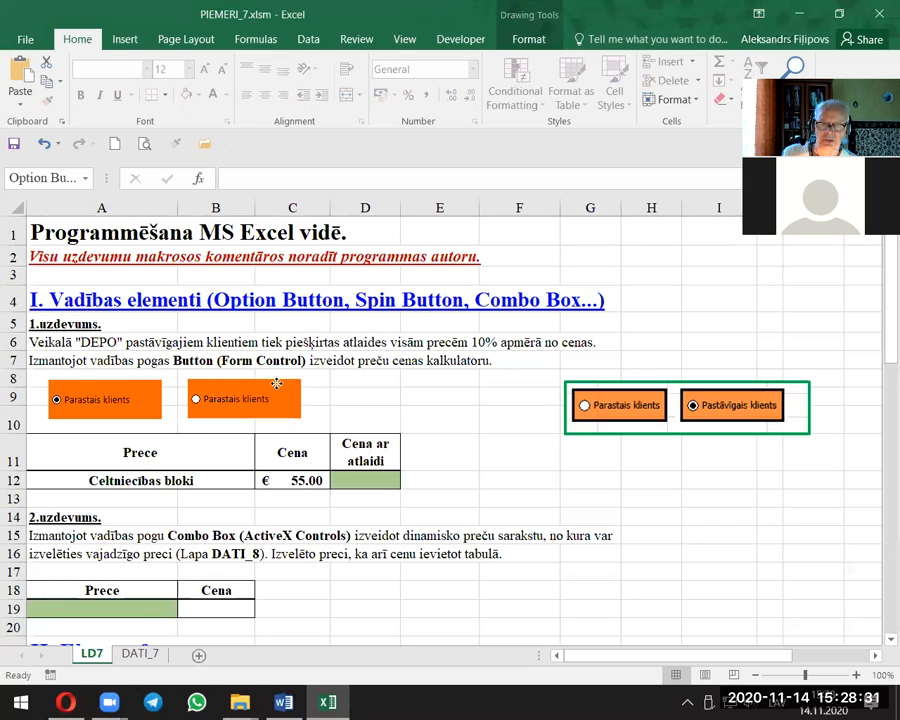
Step: Change the copied option button's caption to "Super klients"
ctrl+click(264, 397)
right_click(264, 398)
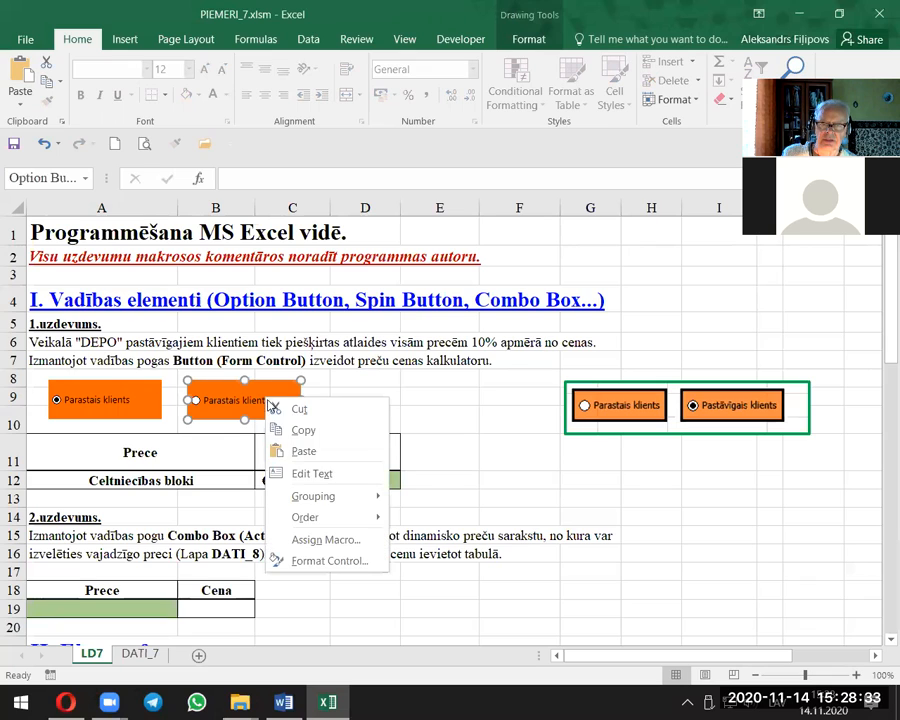
click(307, 476)
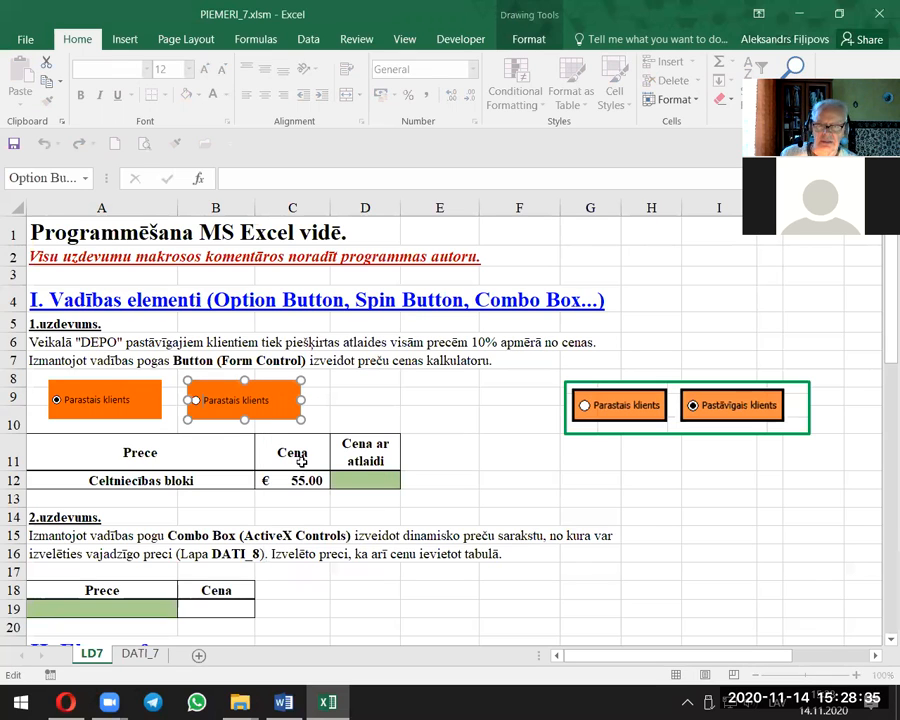
drag(268, 403, 176, 394)
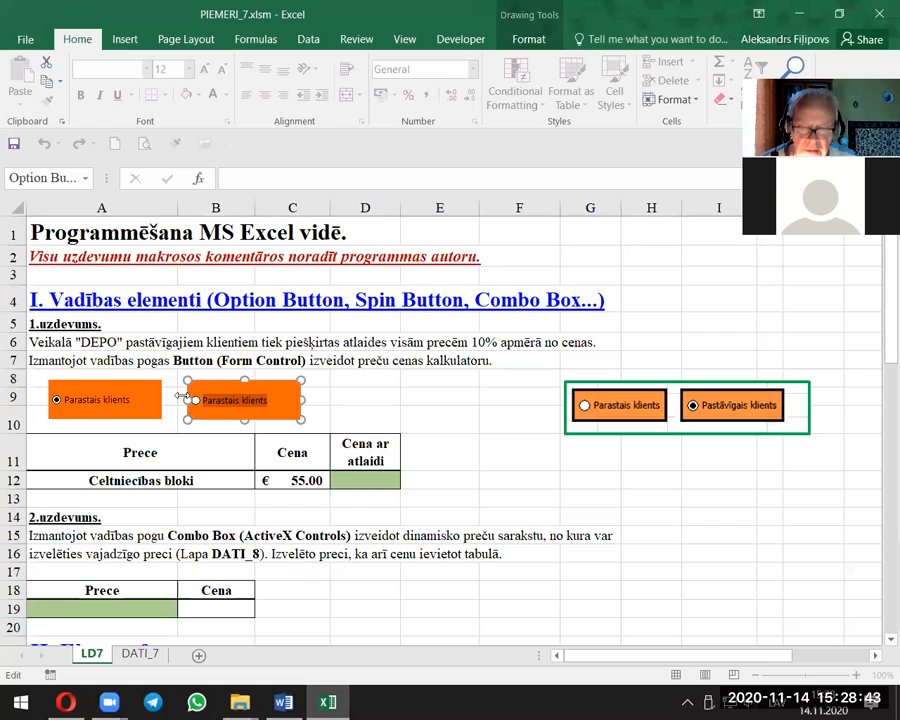
text(supe)
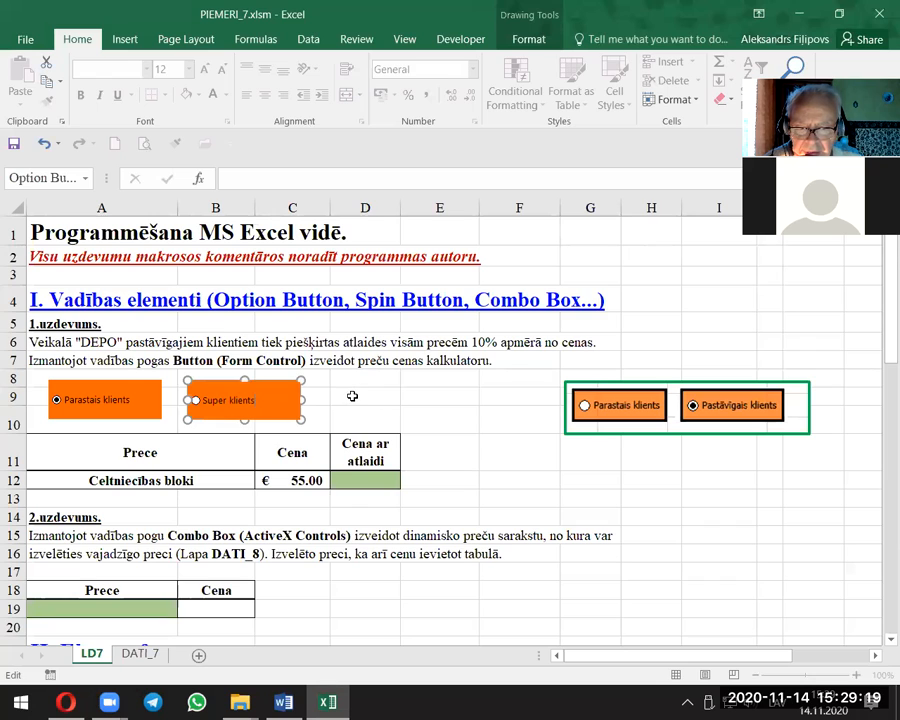
click(352, 396)
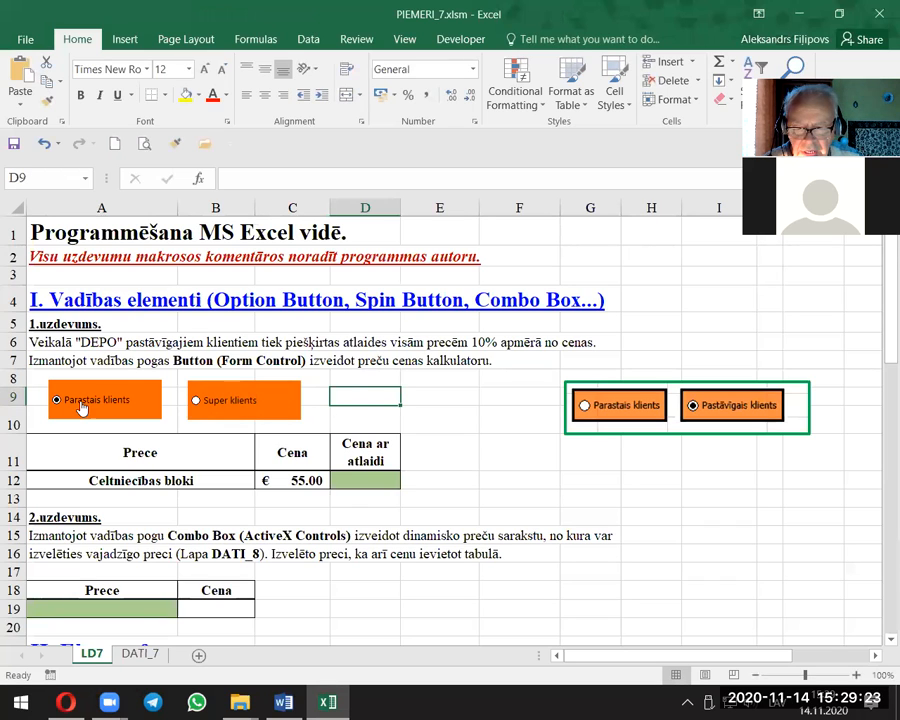
Step: Test the two option buttons by selecting them alternately, finishing on Super klients
click(196, 402)
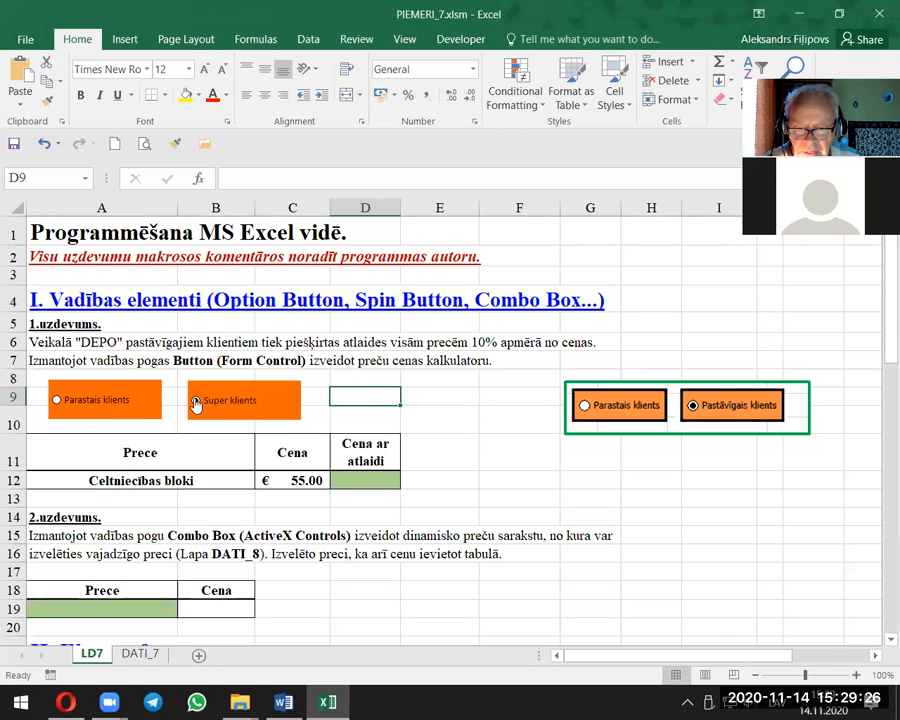
click(55, 402)
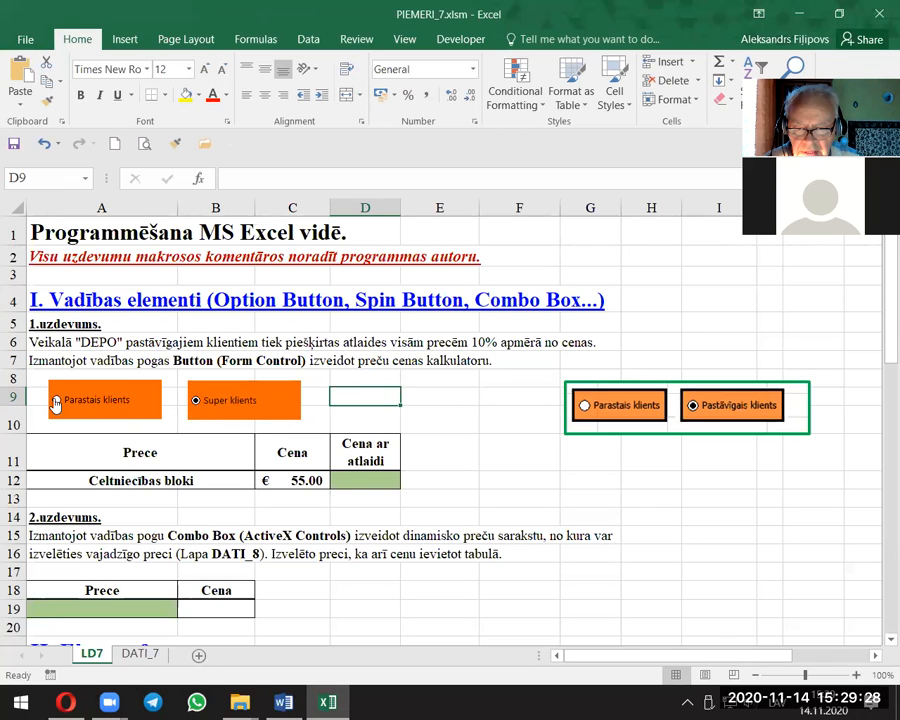
click(196, 402)
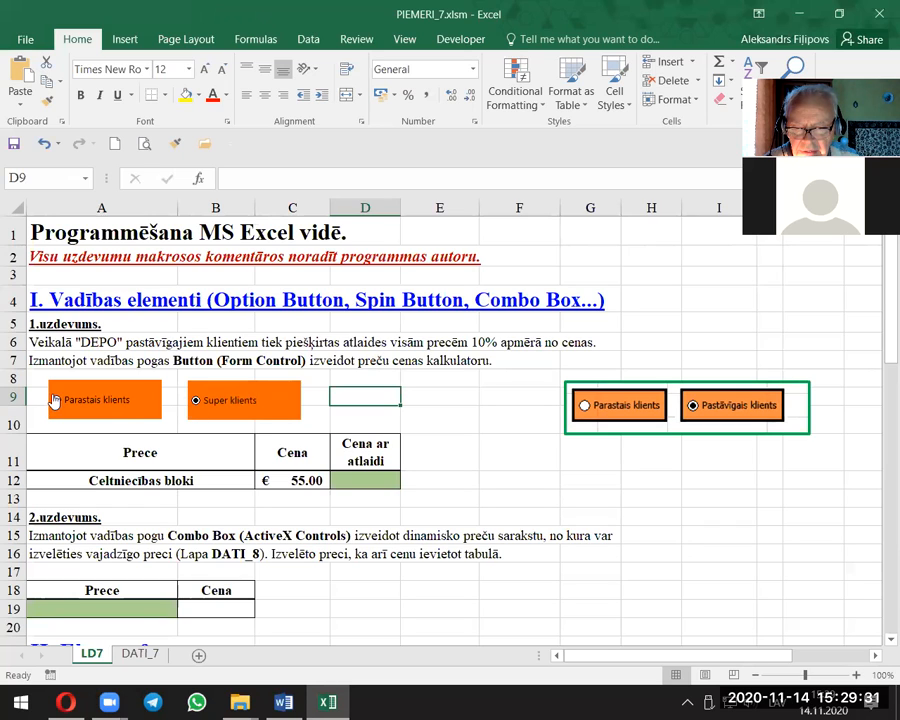
click(57, 402)
click(196, 402)
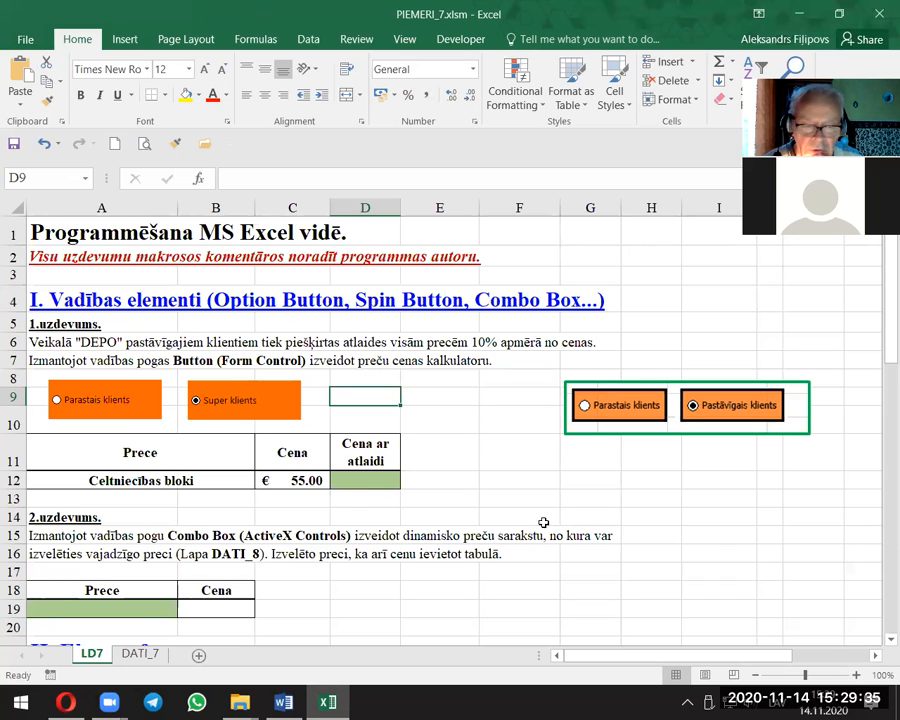